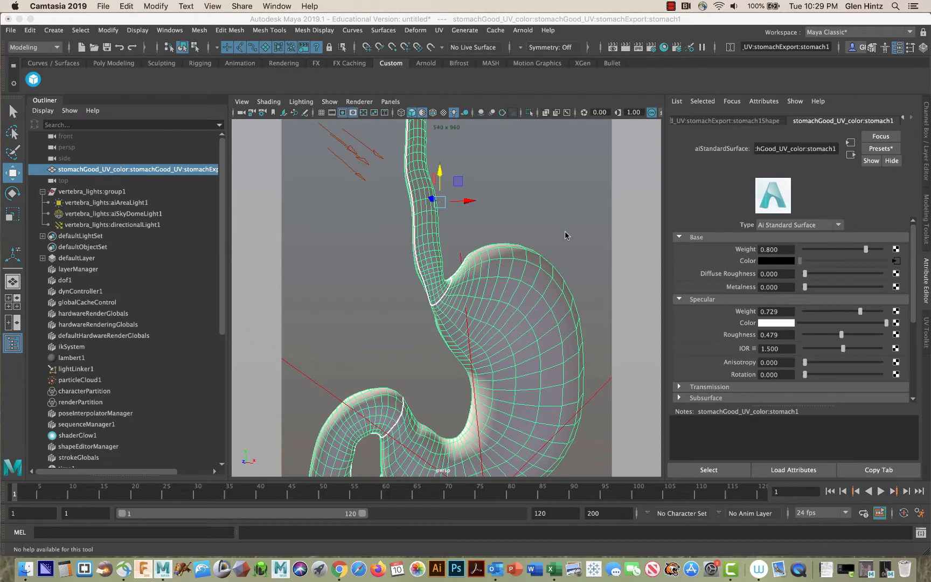
- In a four-view layout, scale up the Arnold area light in front of the stomach and set its intensity to 0.735
click(571, 96)
key(space)
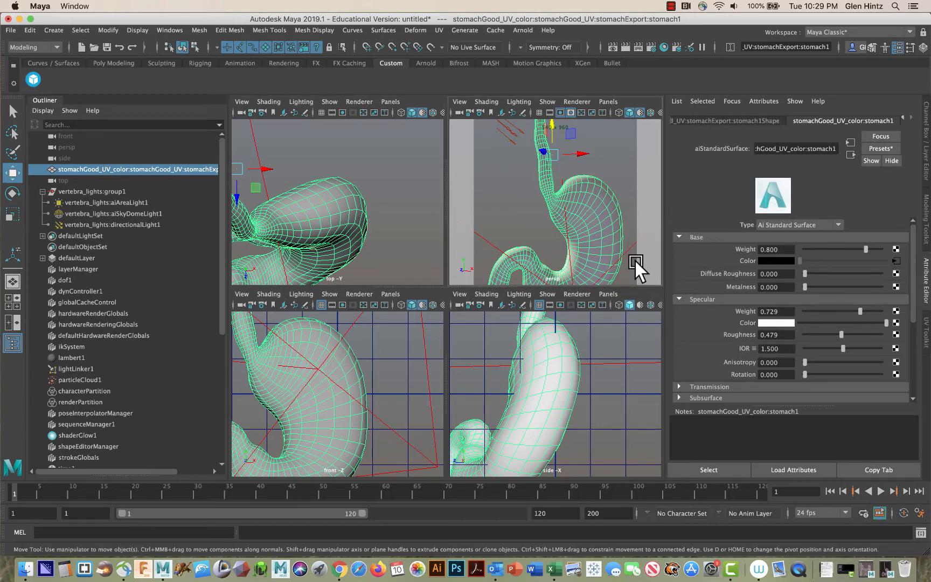
alt+right_drag(638, 263, 581, 242)
mouse_move(372, 173)
alt+right_down()
mouse_move(344, 173)
mouse_move(375, 188)
mouse_move(335, 191)
alt+right_up()
mouse_move(397, 330)
alt+right_down()
mouse_move(312, 330)
mouse_move(327, 338)
mouse_move(318, 339)
alt+right_up()
mouse_move(574, 402)
alt+right_down()
mouse_move(509, 395)
mouse_move(531, 396)
alt+right_up()
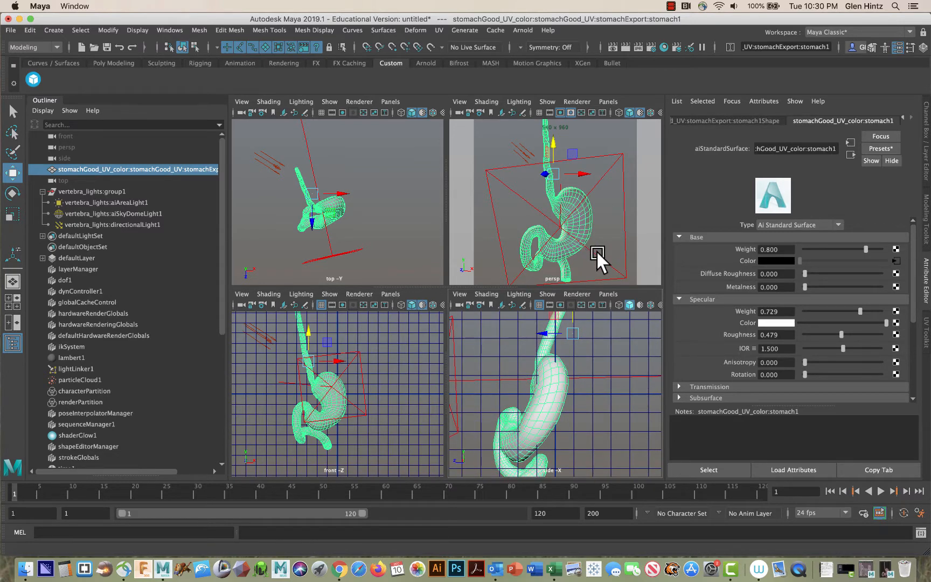
click(592, 249)
key(r)
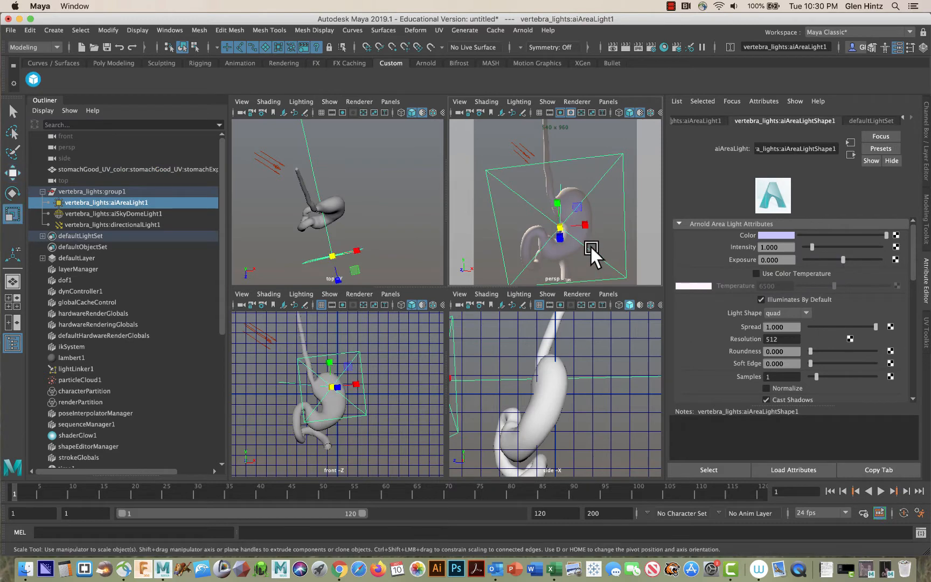
drag(563, 227, 686, 248)
drag(812, 251, 809, 249)
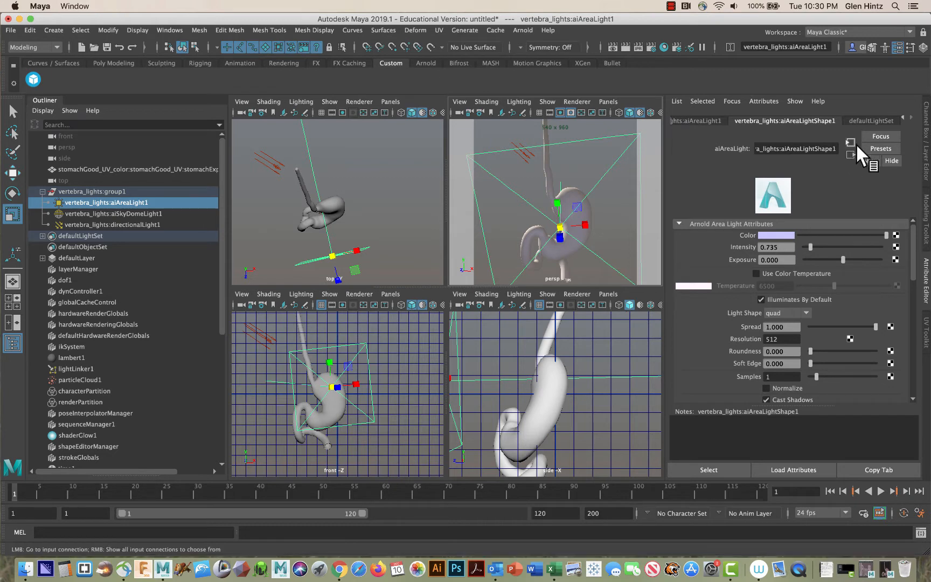
drag(564, 224, 625, 215)
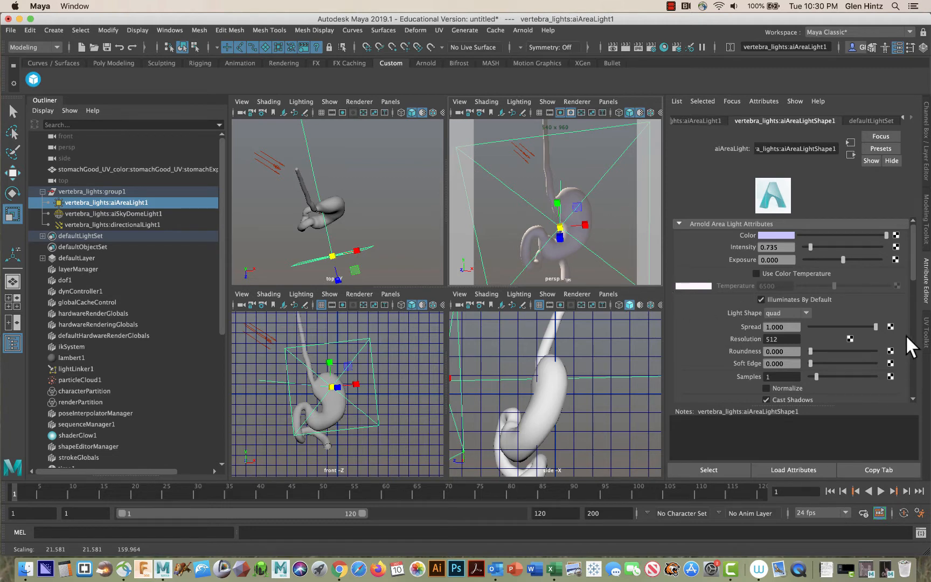
- Try the area light's Normalize option in the full-size perspective view and turn it off again
drag(913, 274, 915, 297)
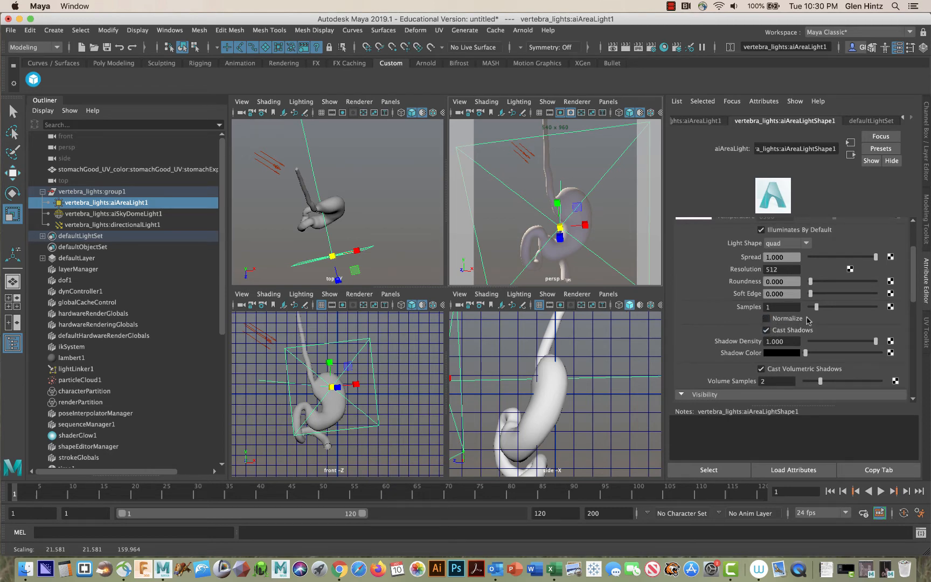
click(766, 318)
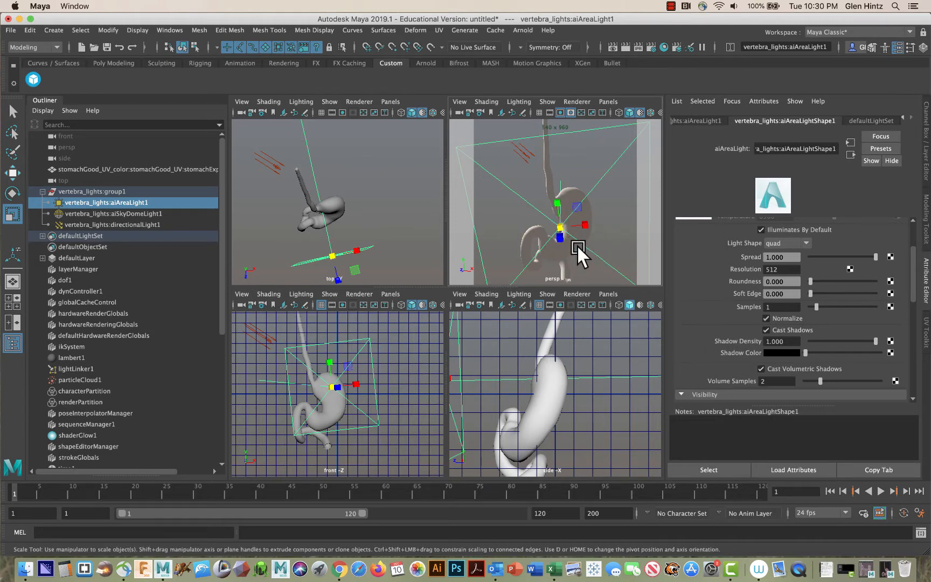
key(space)
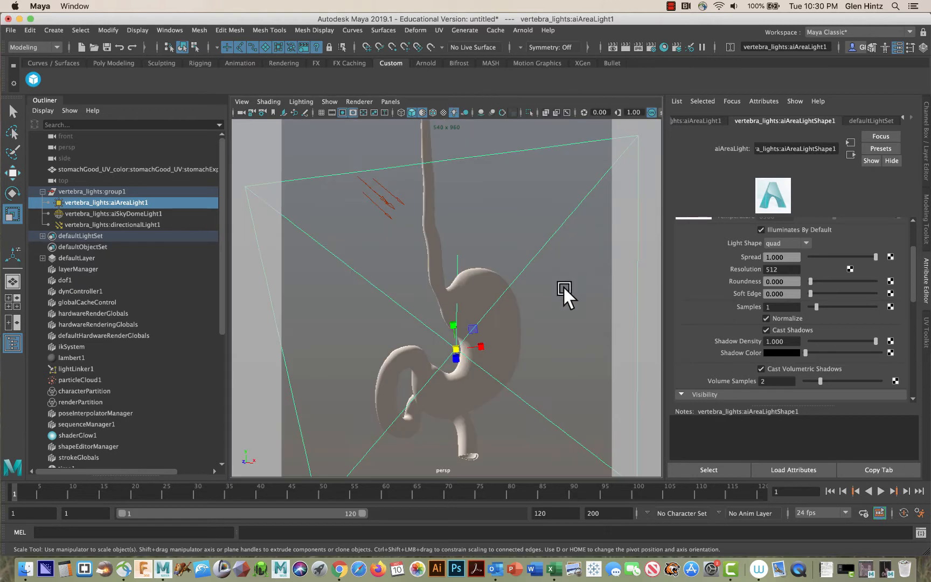
click(766, 318)
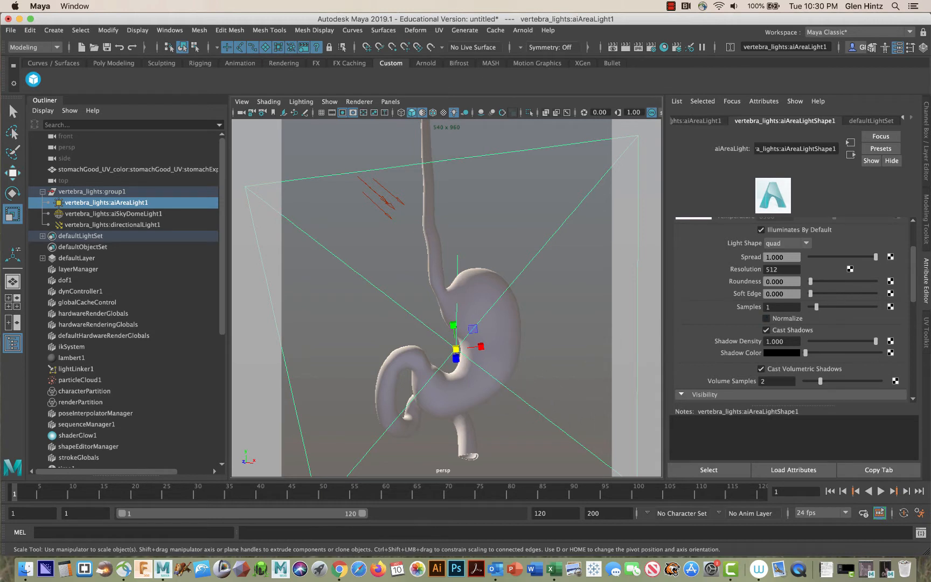
- Adjust the area light's uniform scale to about 21.56 in X and Y and 159.84 in Z, and return to four views
mouse_move(465, 350)
mouse_down()
mouse_move(576, 371)
mouse_move(339, 326)
mouse_move(655, 393)
mouse_move(462, 344)
mouse_up()
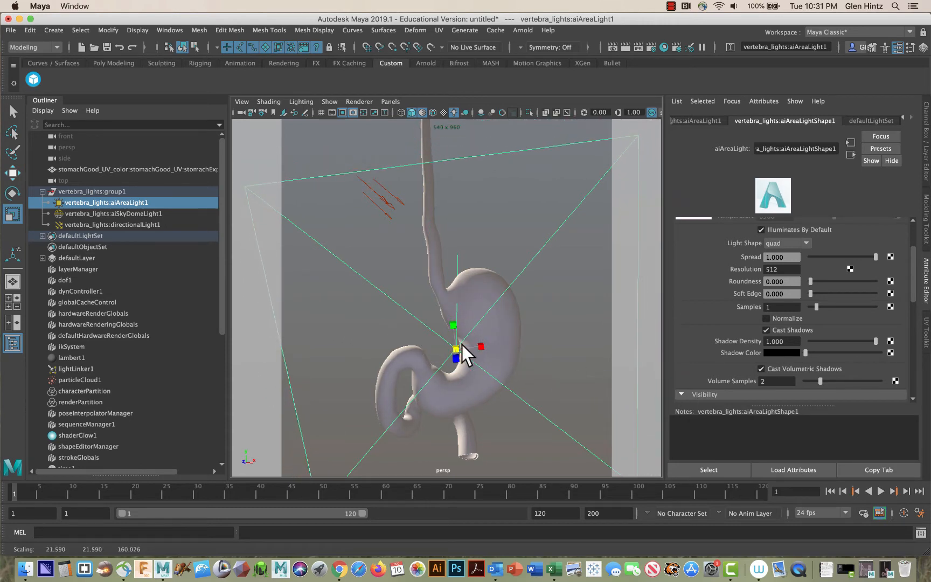
drag(405, 351, 471, 346)
key(space)
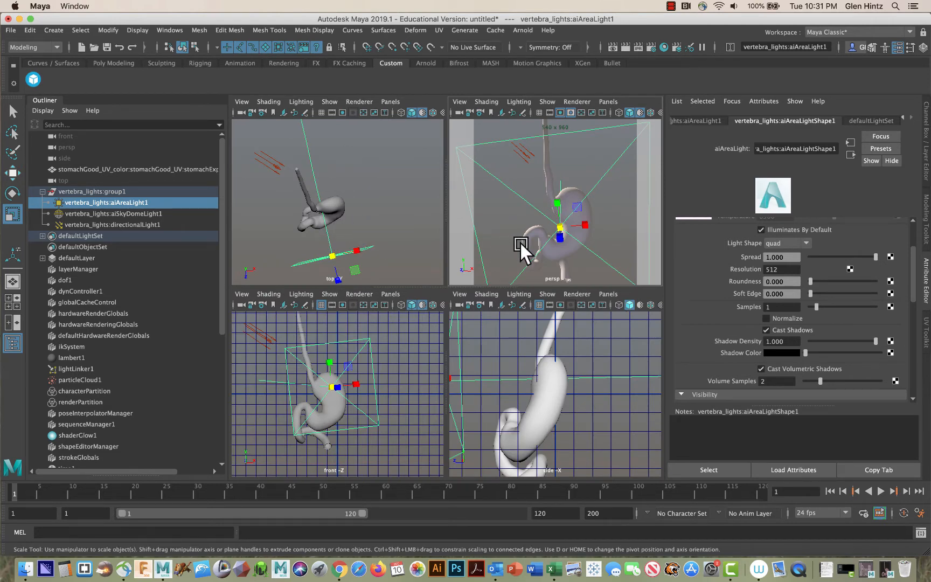
- Compare the attributes of the directional light with those of the area light, including color and intensity
alt+drag(529, 239, 515, 236)
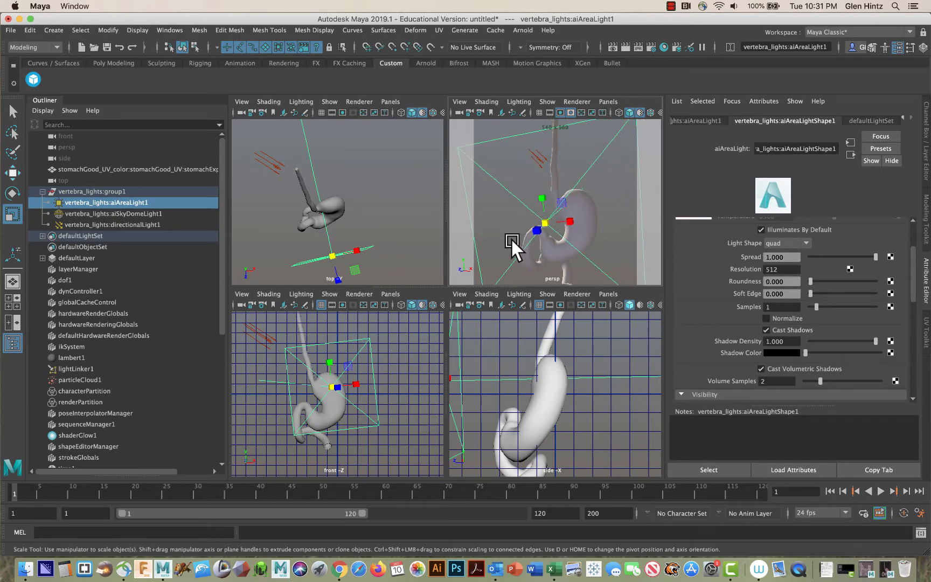
click(272, 167)
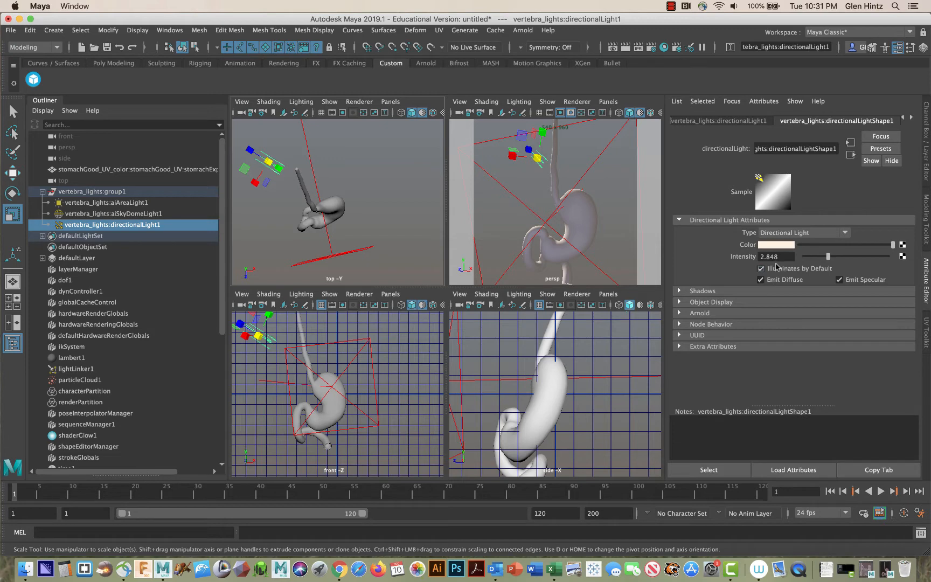
click(589, 254)
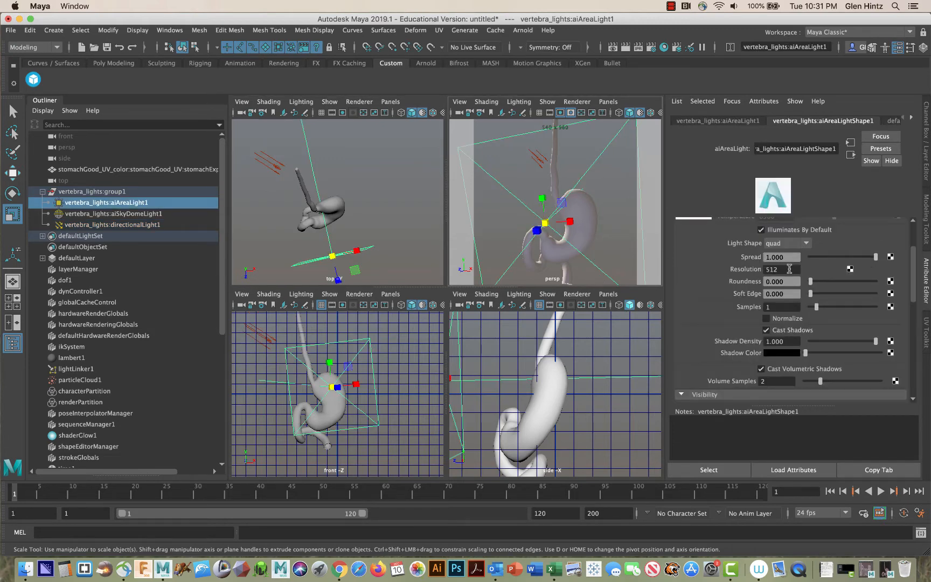
drag(912, 284, 907, 257)
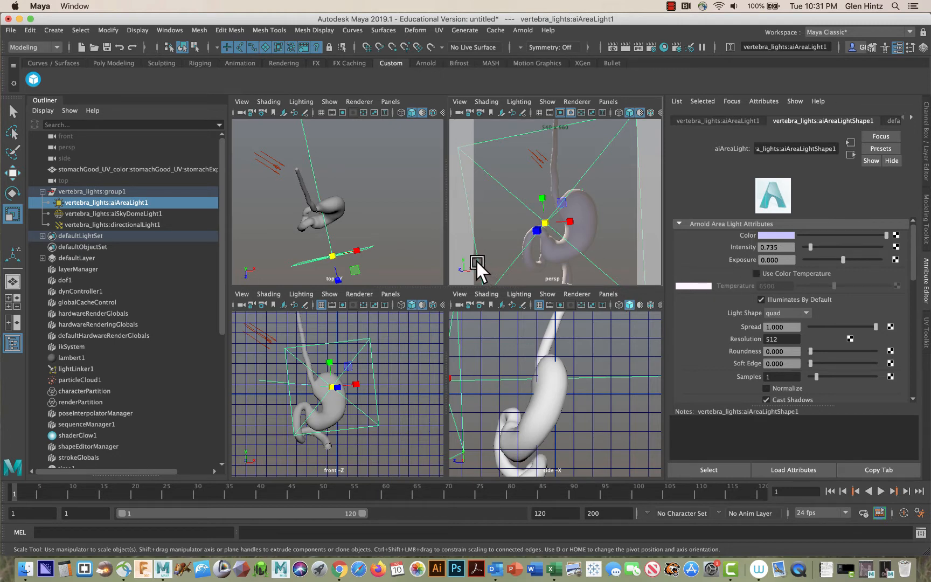
- Select the sky dome light and show all its channels in an enlarged Channel Box
click(97, 214)
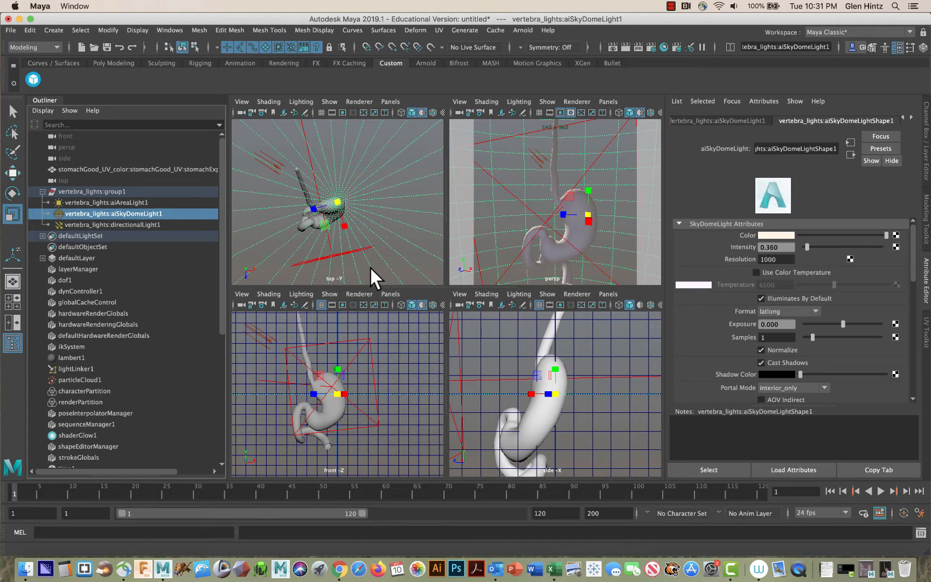
click(925, 145)
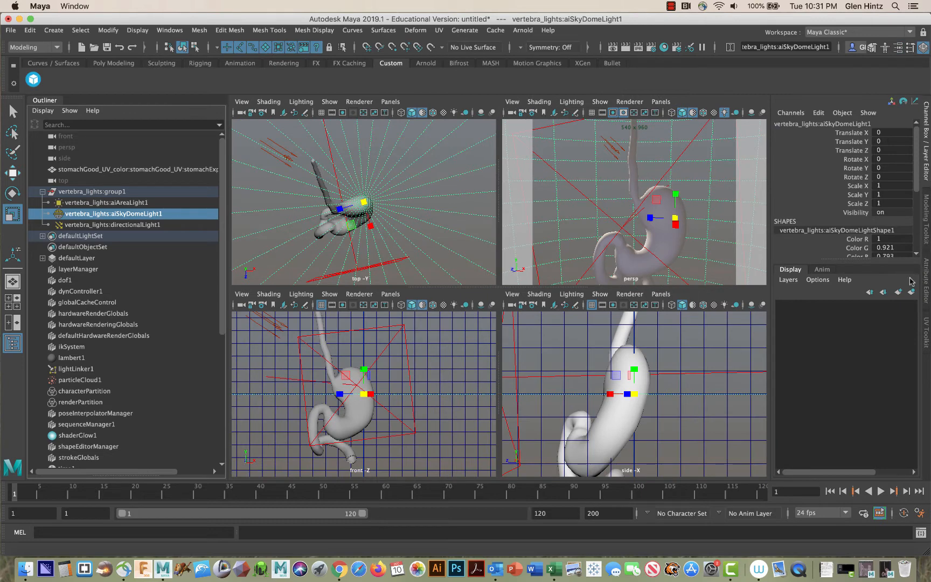
drag(883, 263, 896, 368)
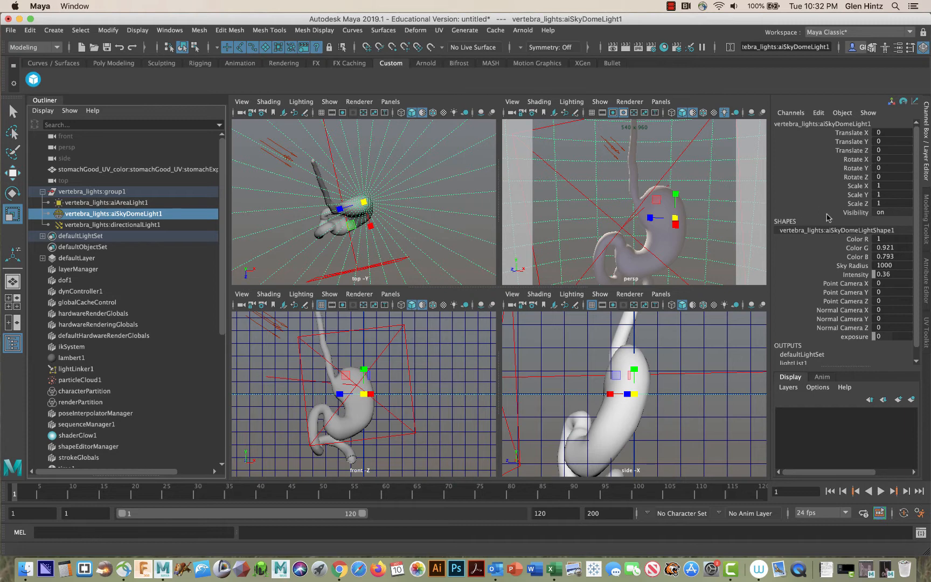
- Turn the sky dome light's visibility off to compare the lighting, and turn it back on
click(888, 213)
double_click(889, 214)
text(0)
key(Return)
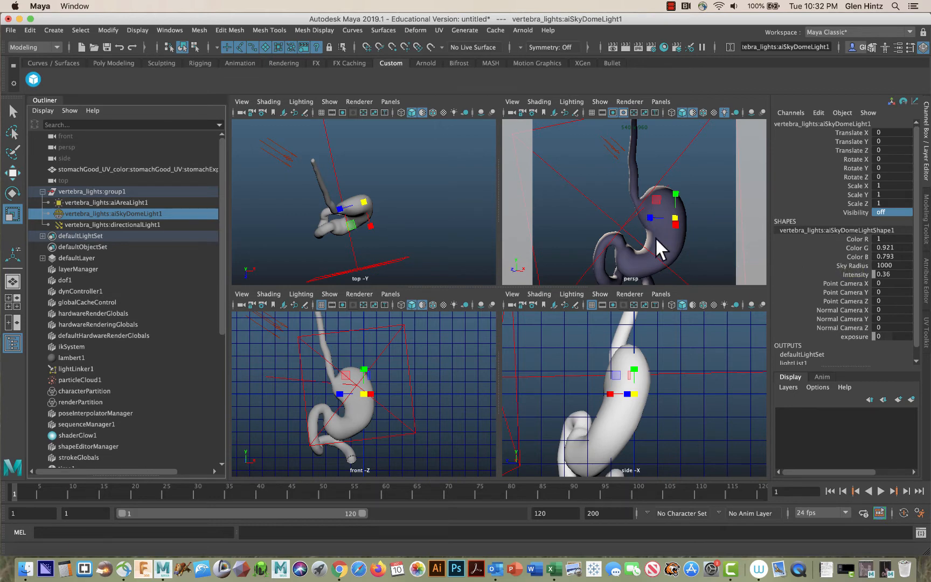
double_click(892, 211)
text(on)
key(Return)
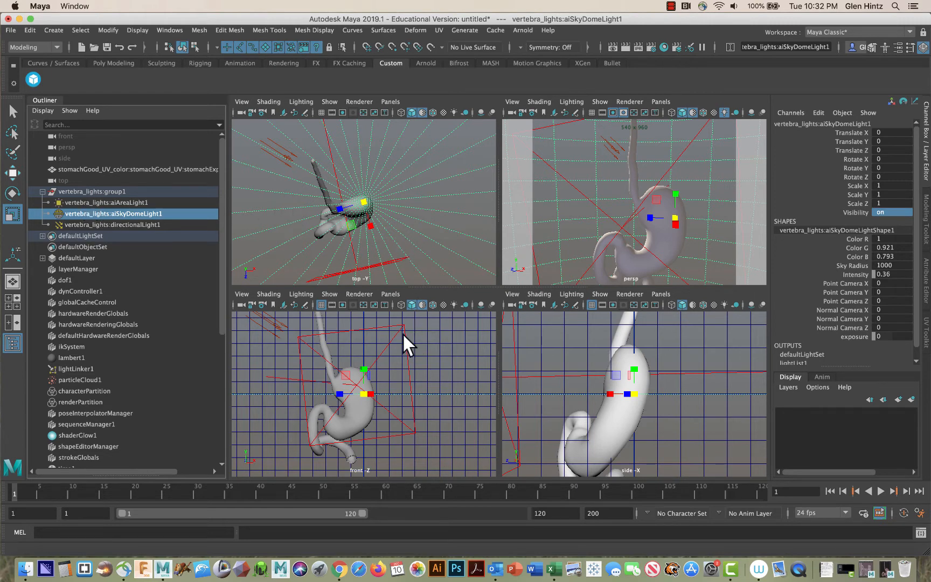
- Select the directional light and the area light together and group them
click(285, 146)
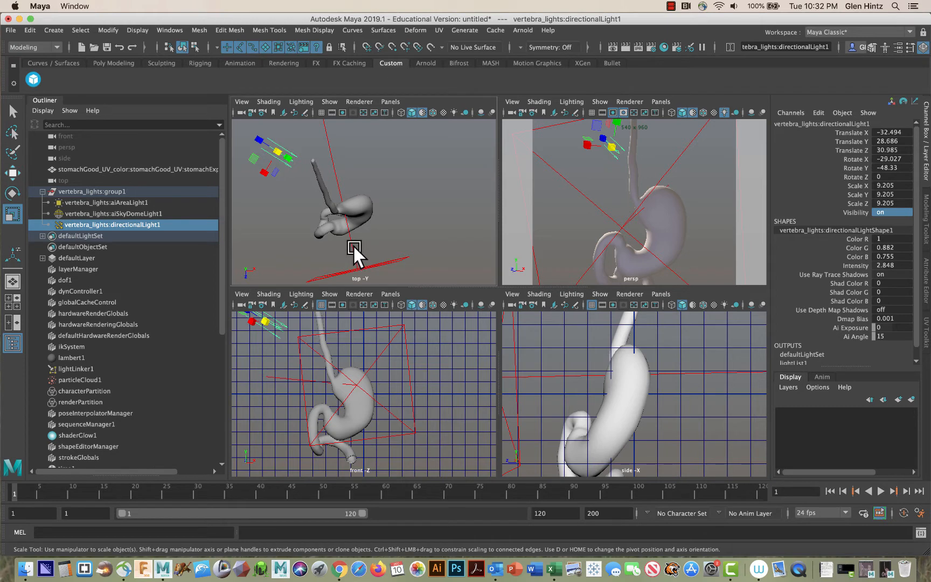
shift+click(354, 248)
click(280, 150)
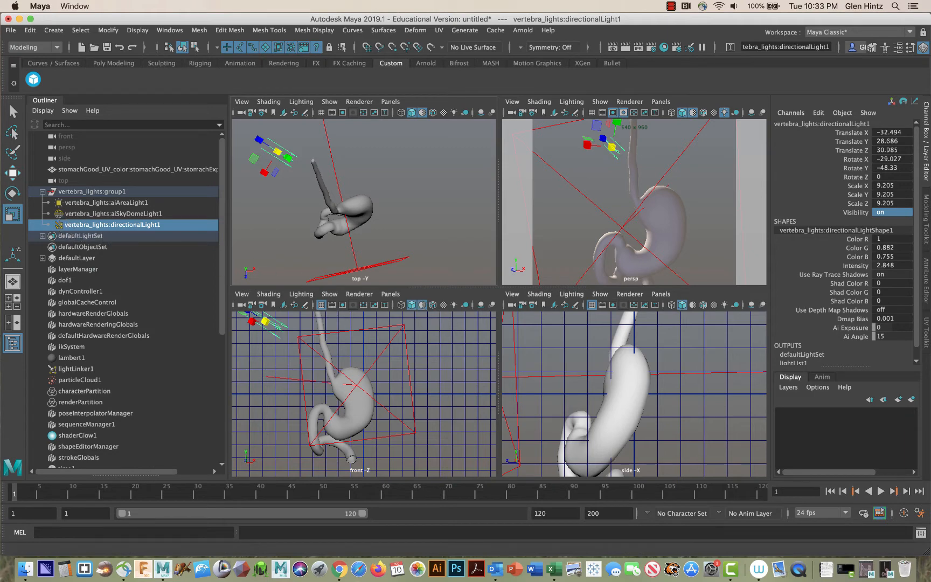
shift+click(387, 261)
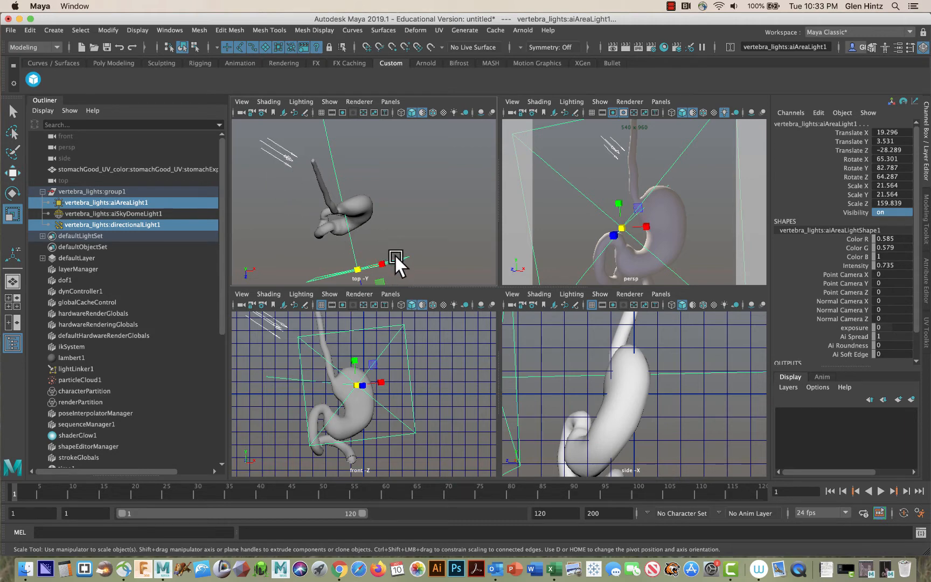
click(30, 30)
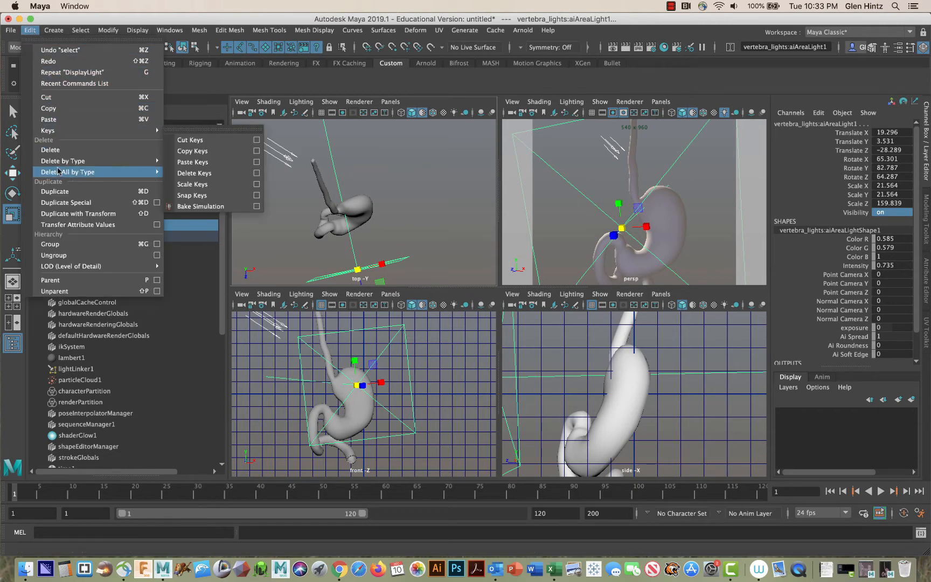
click(54, 243)
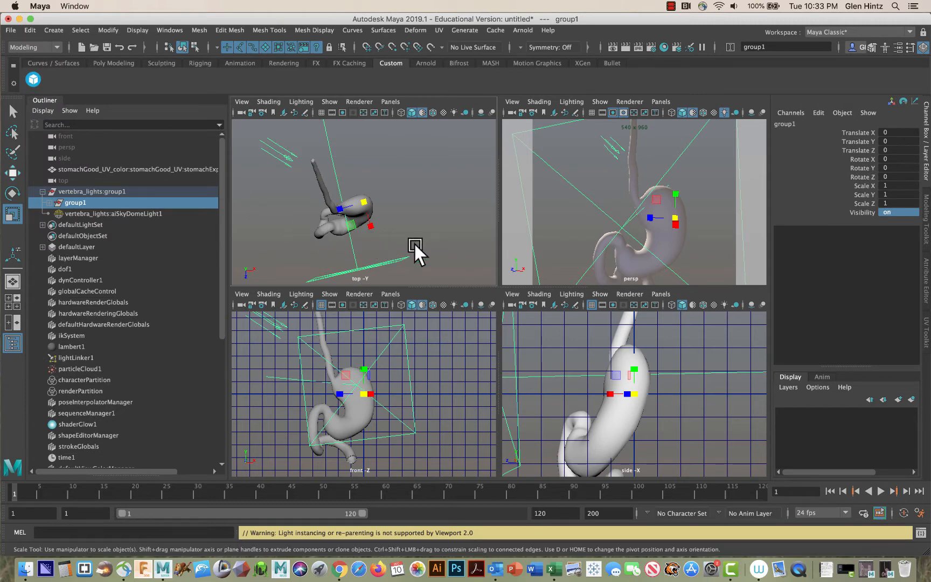
- Move the pivot of the new light group to the middle of the stomach model
key(w)
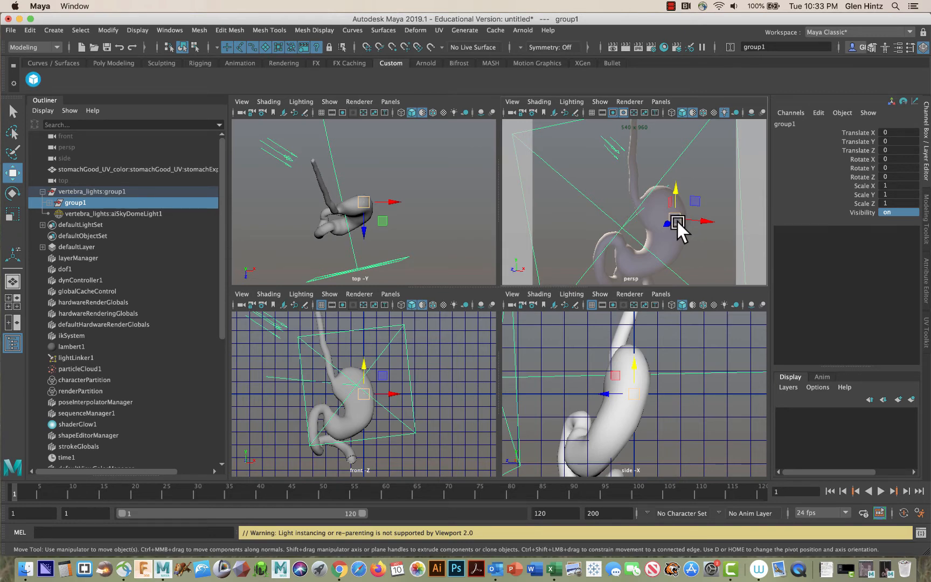
key(d)
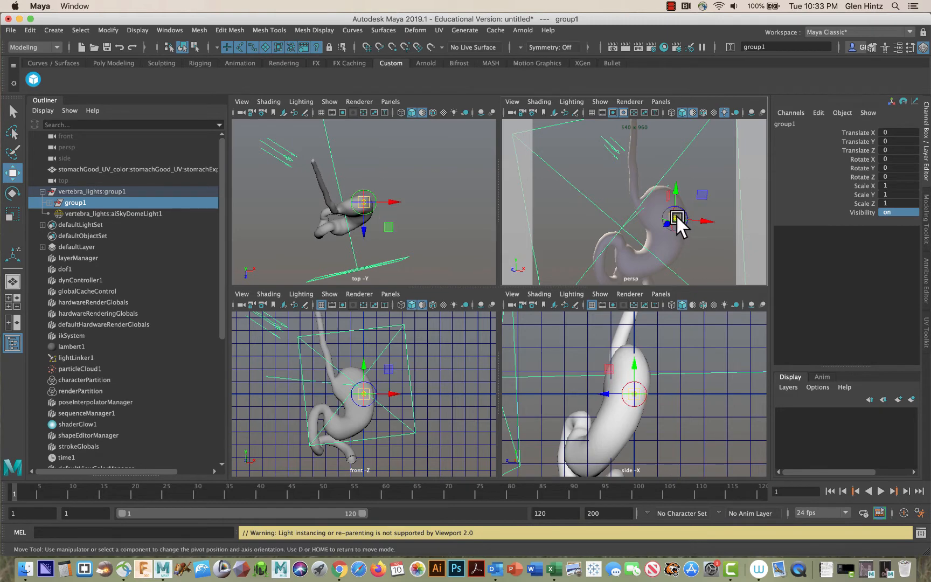
drag(681, 217, 654, 233)
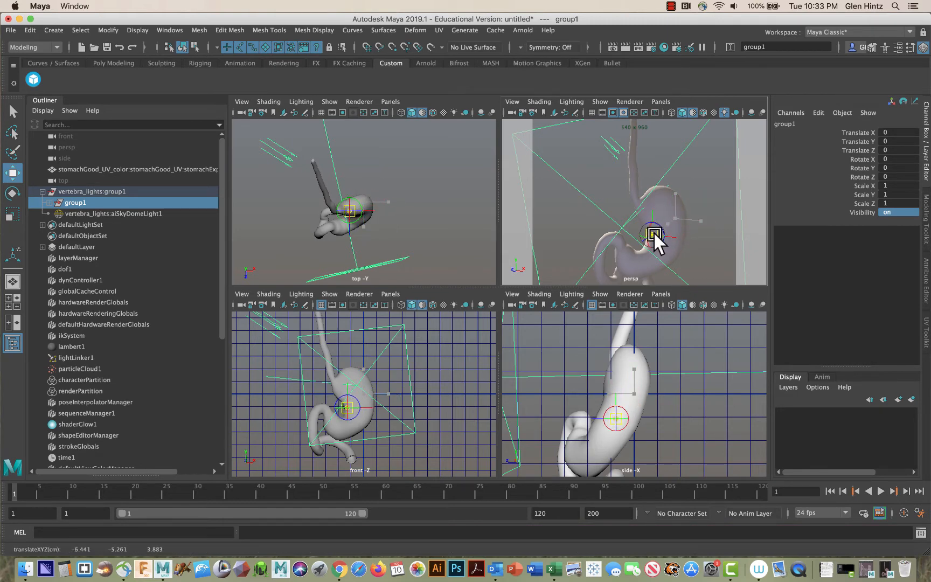
key(d)
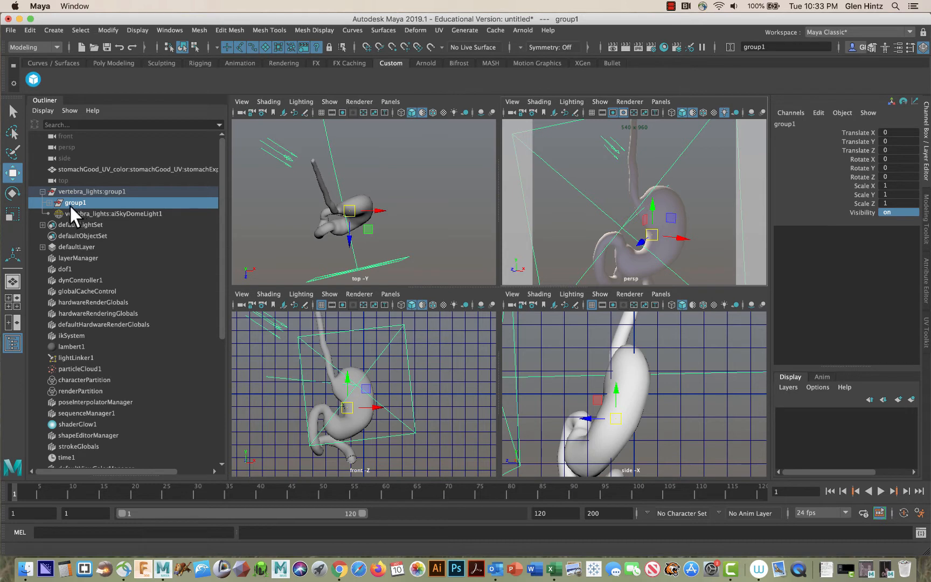
- Rotate the light group around the stomach to about -1.2, -301.5 and 1.8 in X, Y and Z, and render the perspective view
click(48, 202)
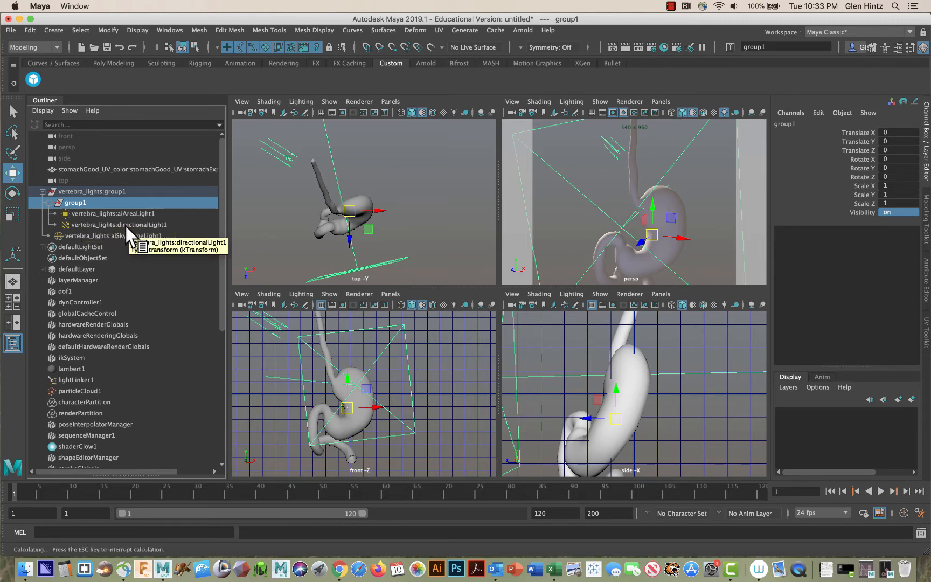
key(e)
drag(665, 240, 629, 238)
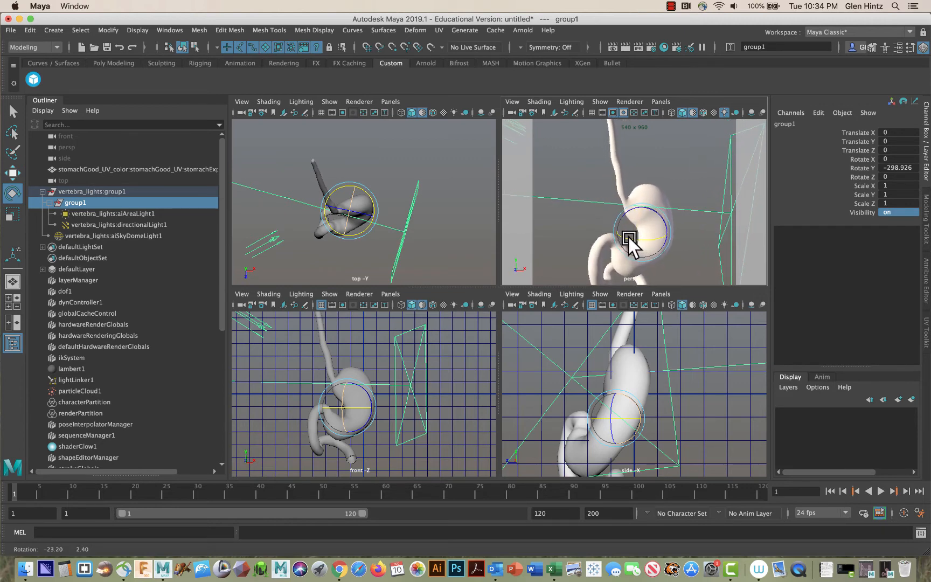
alt+middle_drag(636, 243, 628, 225)
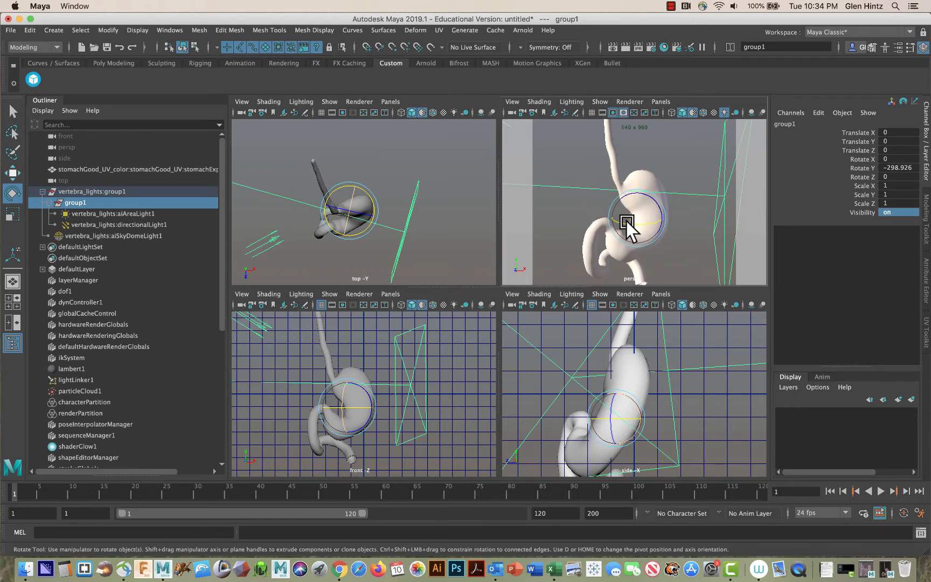
mouse_move(648, 242)
mouse_down()
mouse_move(645, 228)
mouse_move(628, 223)
mouse_move(644, 226)
mouse_up()
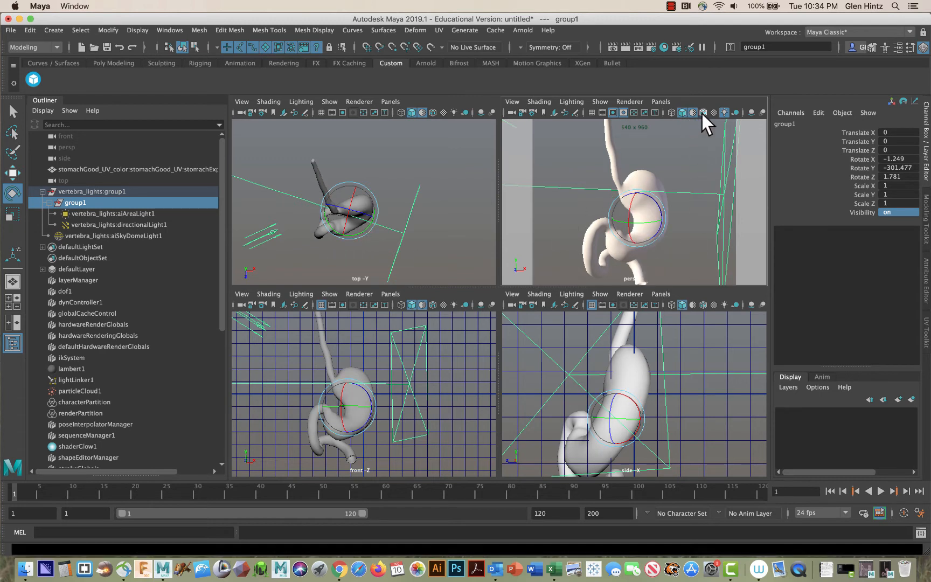
click(625, 47)
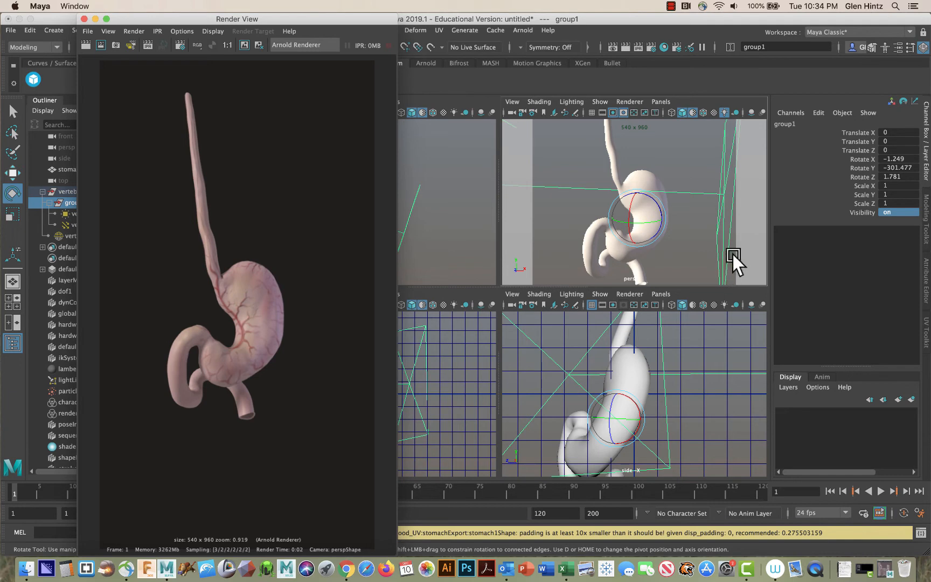
- Scale the area light beside the stomach down uniformly to about 17.2, 17.2 and 127.4 in X, Y and Z
key(r)
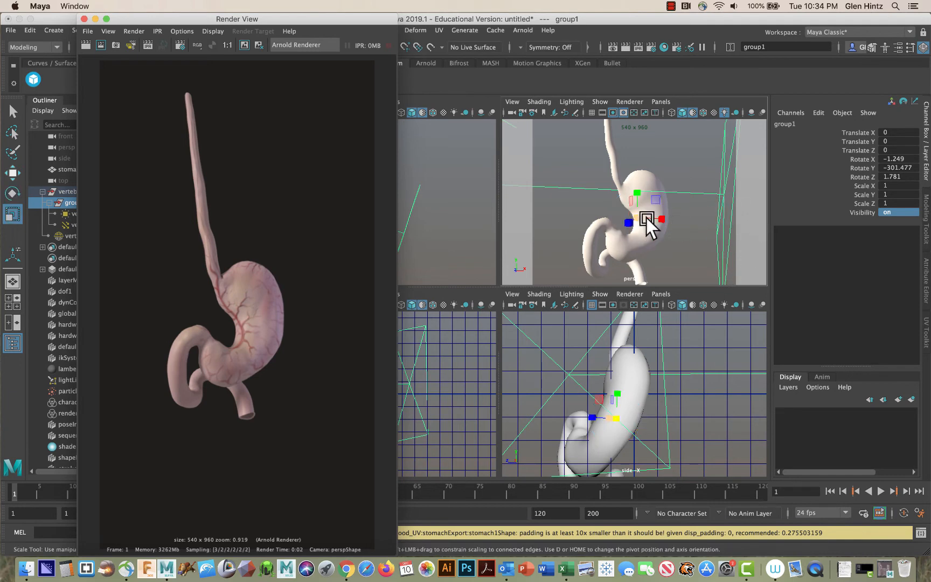
click(723, 195)
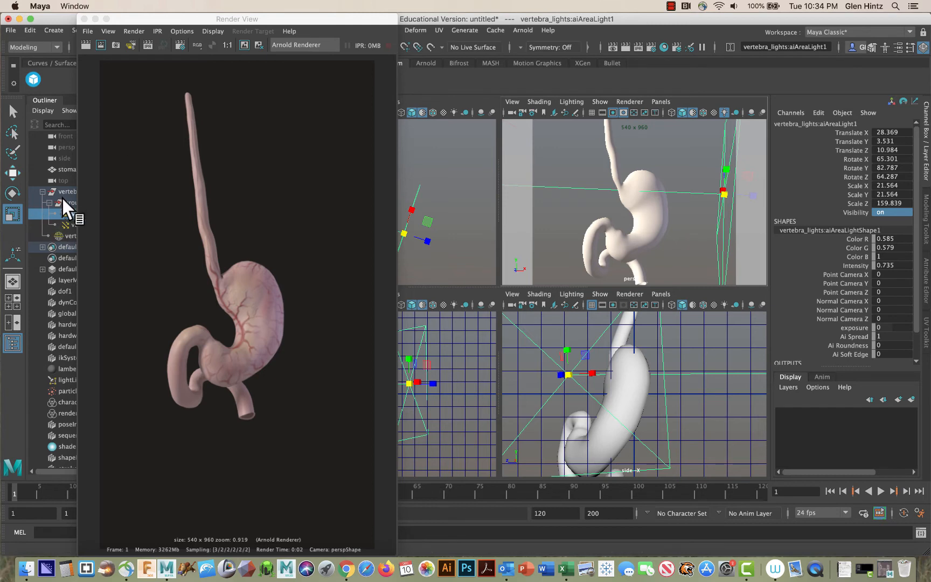
drag(158, 20, 209, 20)
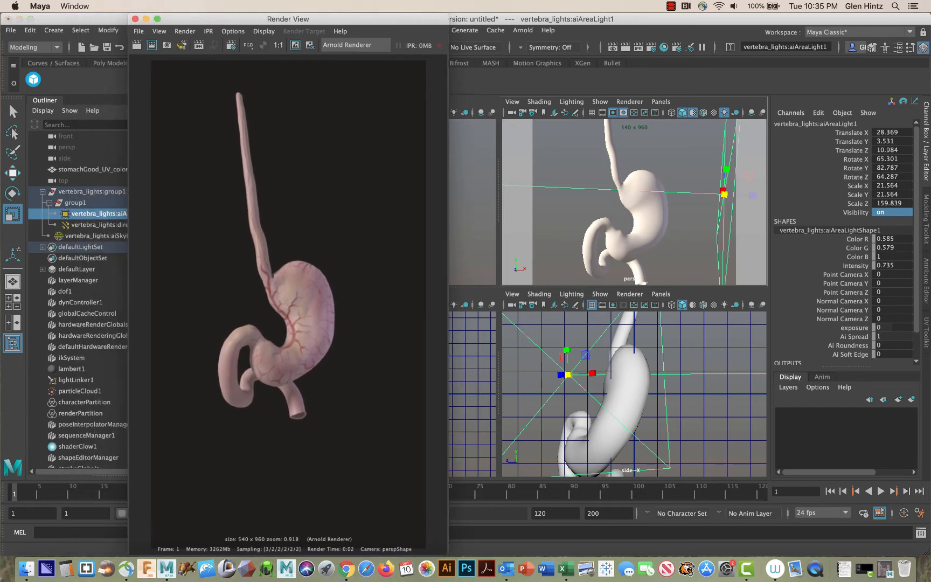
click(74, 204)
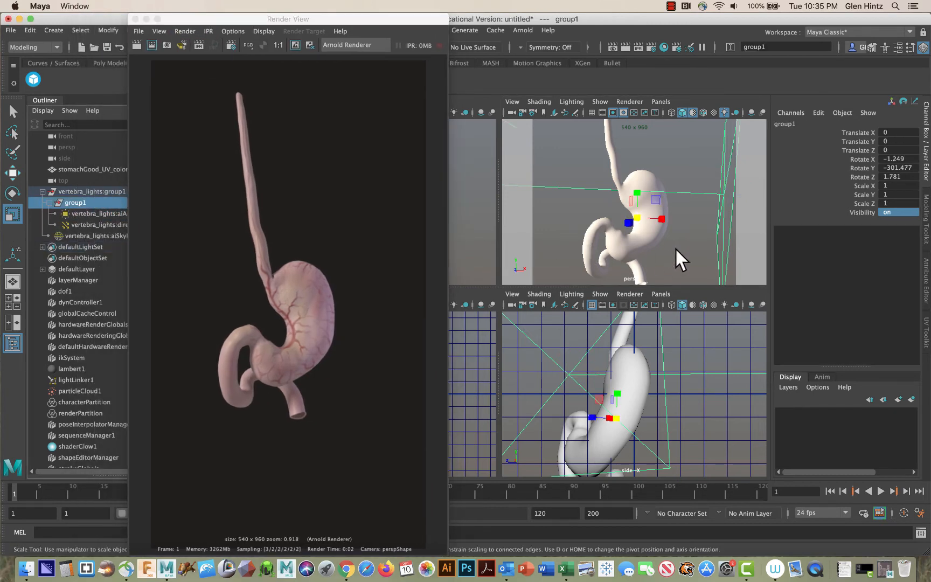
click(97, 225)
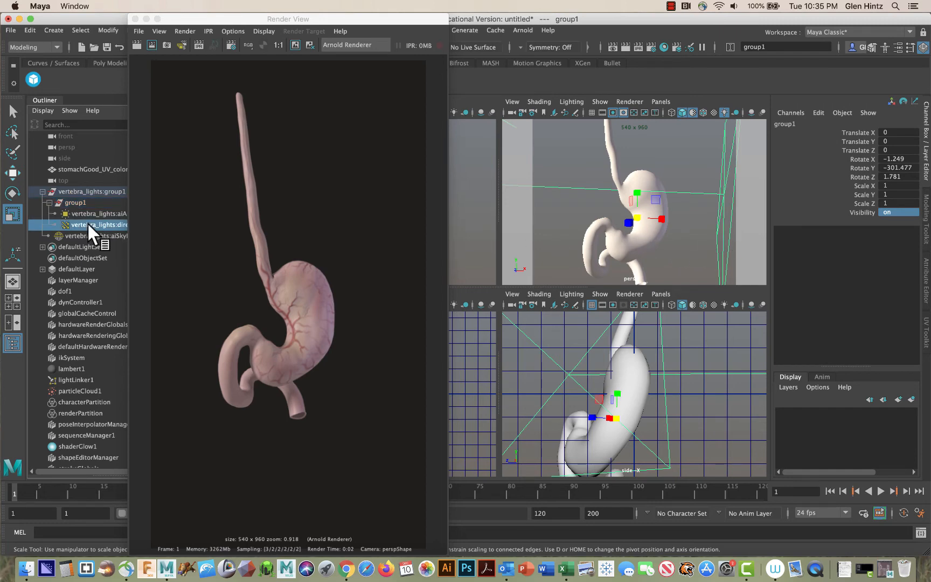
click(720, 232)
drag(727, 199, 668, 180)
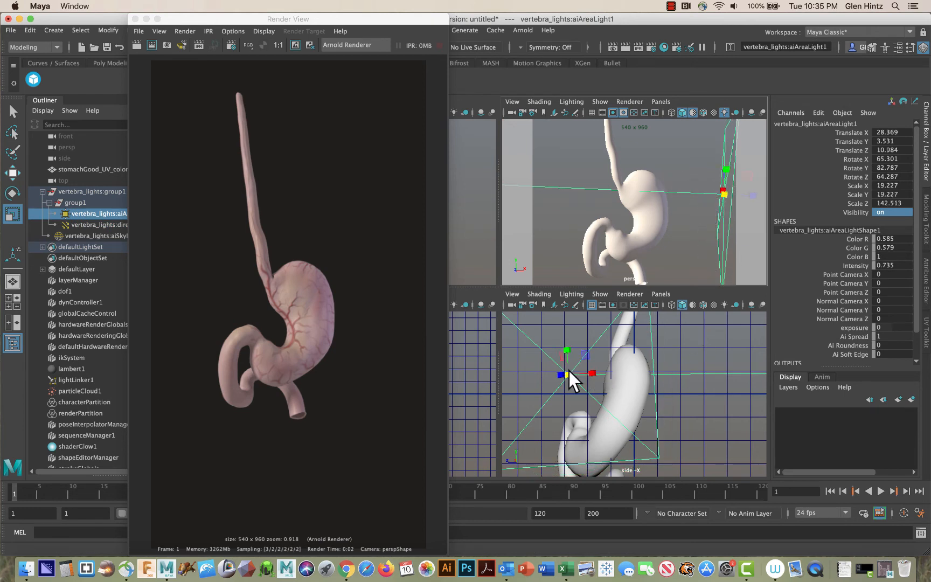
drag(569, 372, 494, 360)
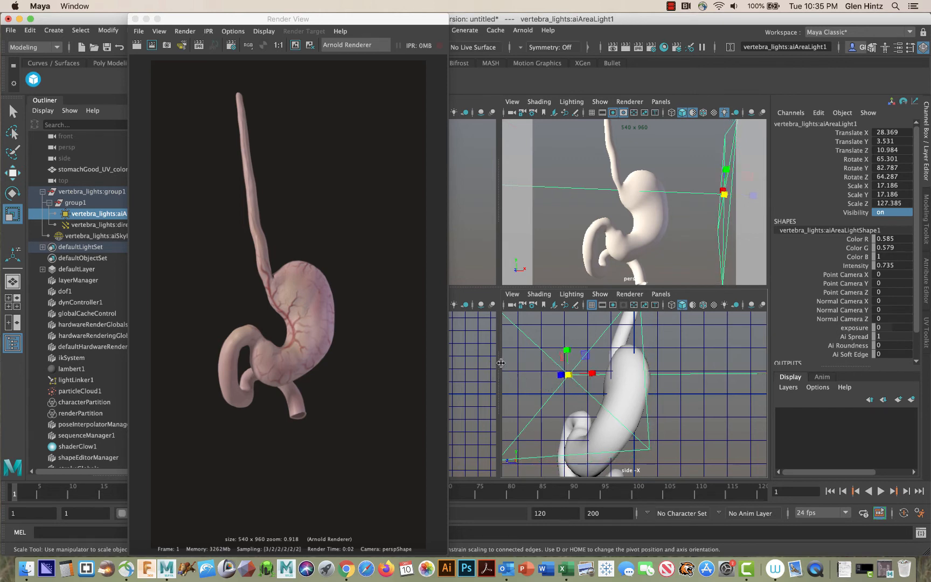
- Move the area light to about 28.1, 3.6 and 9.8 in X, Y and Z, and re-render with the previous image kept
key(w)
drag(545, 374, 553, 374)
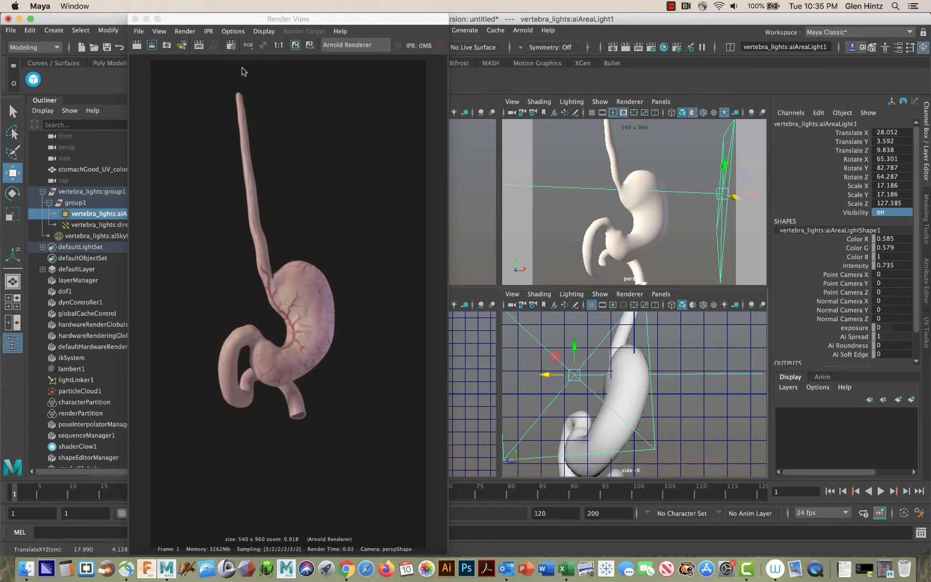
click(304, 48)
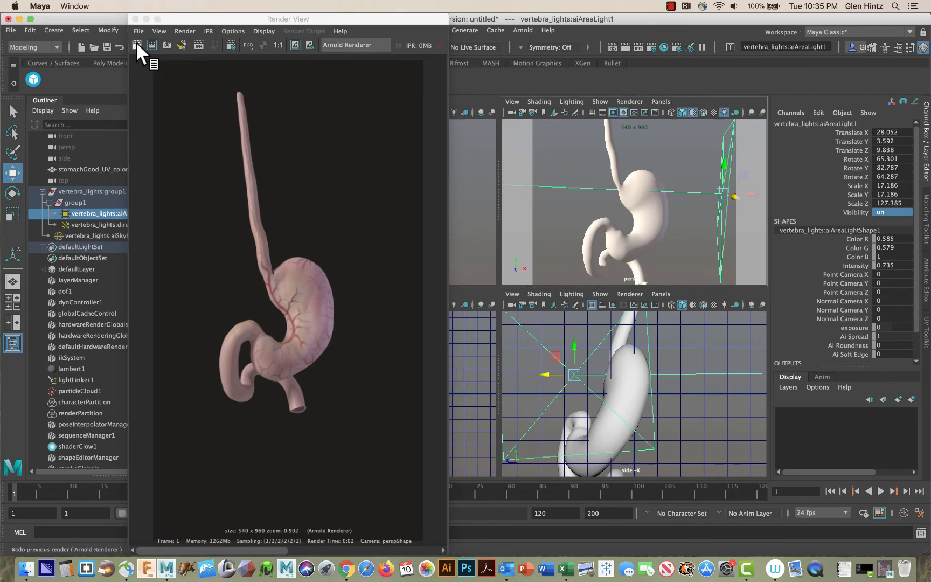
click(137, 48)
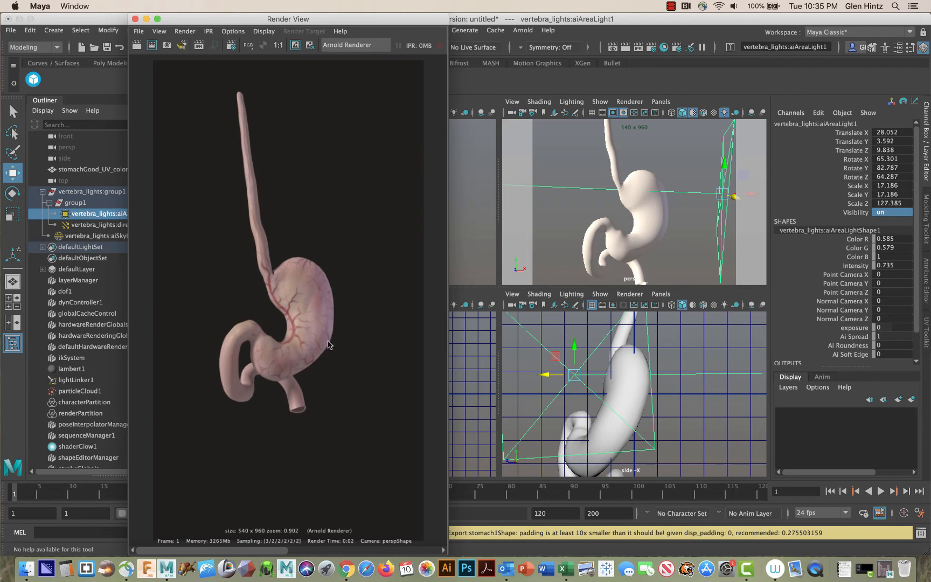
- Scale the area light down further to about 12.4, 12.4 and 91.6, and re-render with the previous image kept
click(581, 383)
key(r)
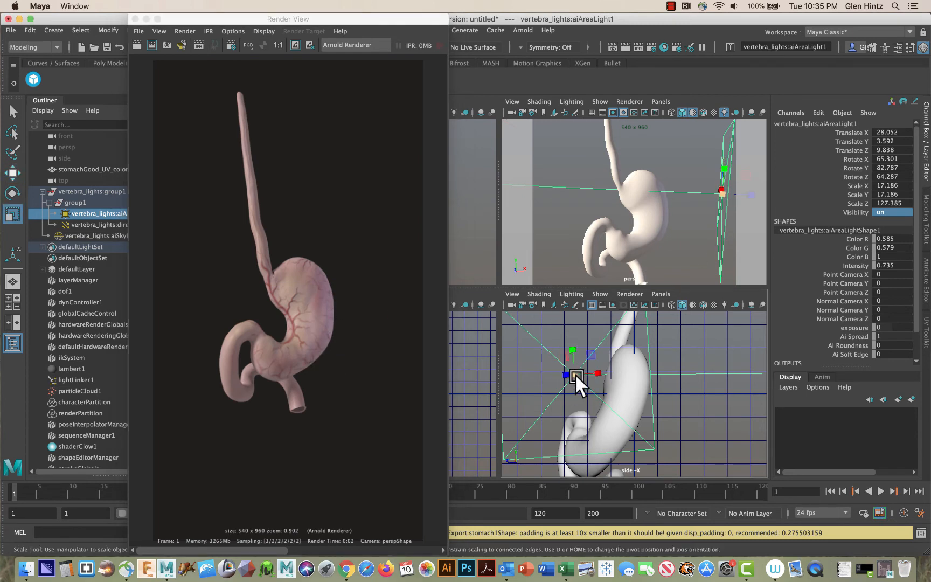
drag(575, 374, 392, 364)
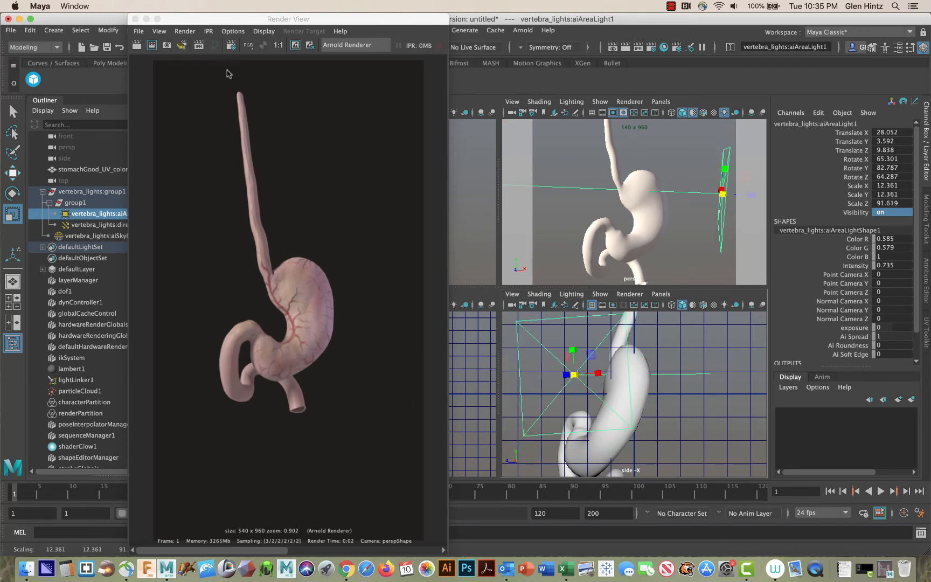
click(293, 46)
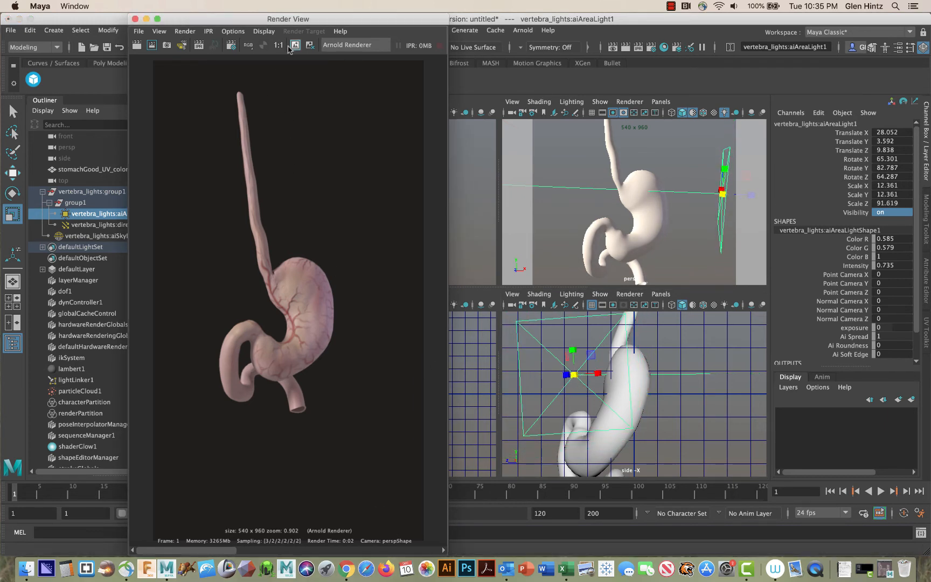
click(135, 46)
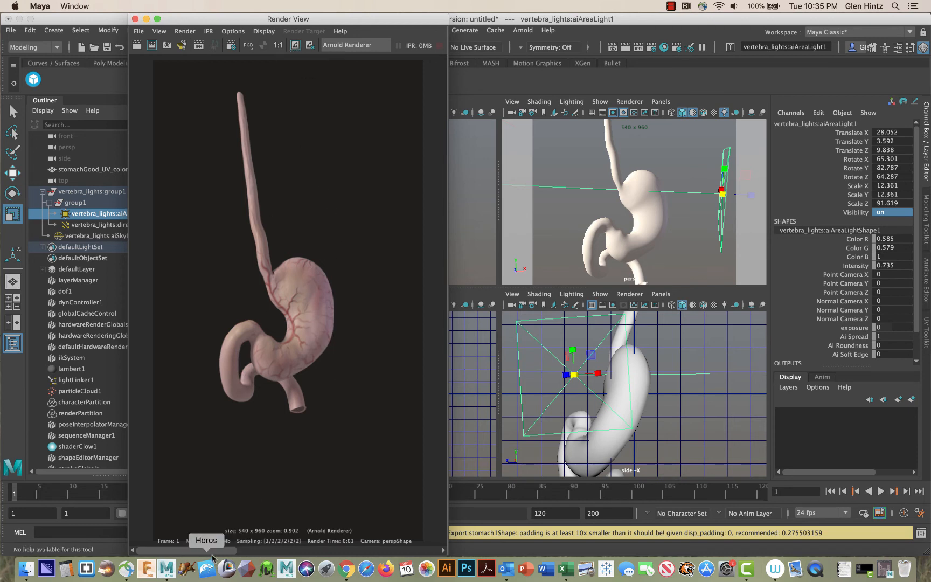
- Compare the stored stomach renders by going back and forth through them, and close the render view
click(257, 550)
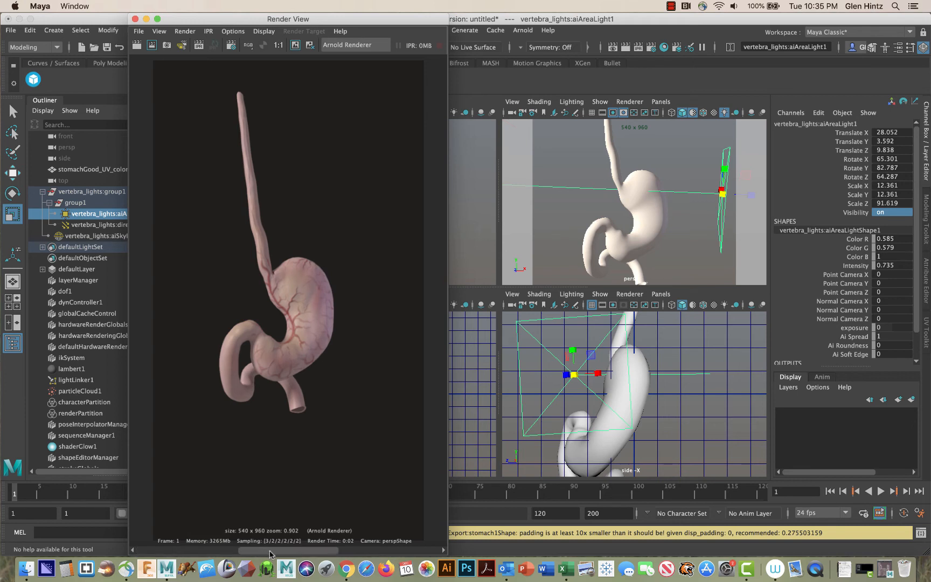
click(346, 550)
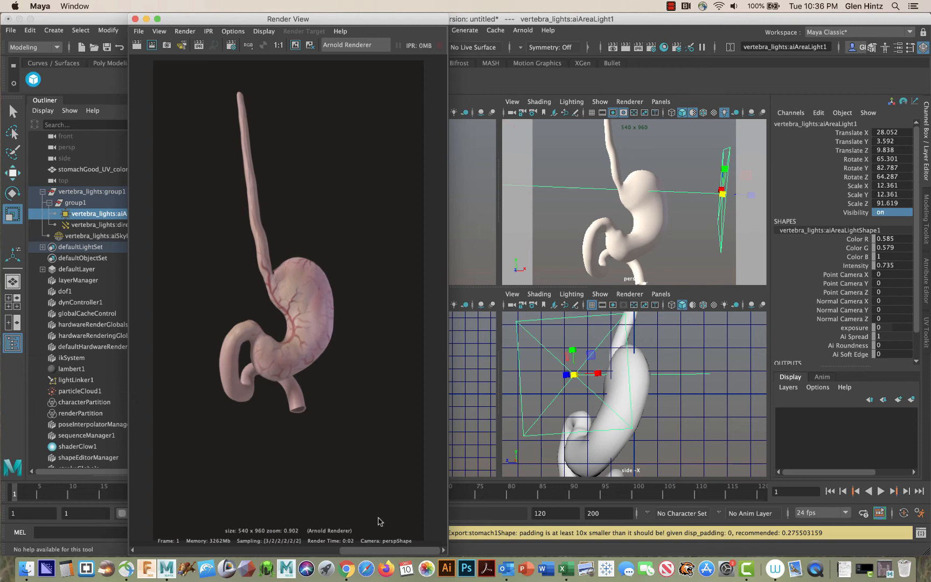
click(318, 550)
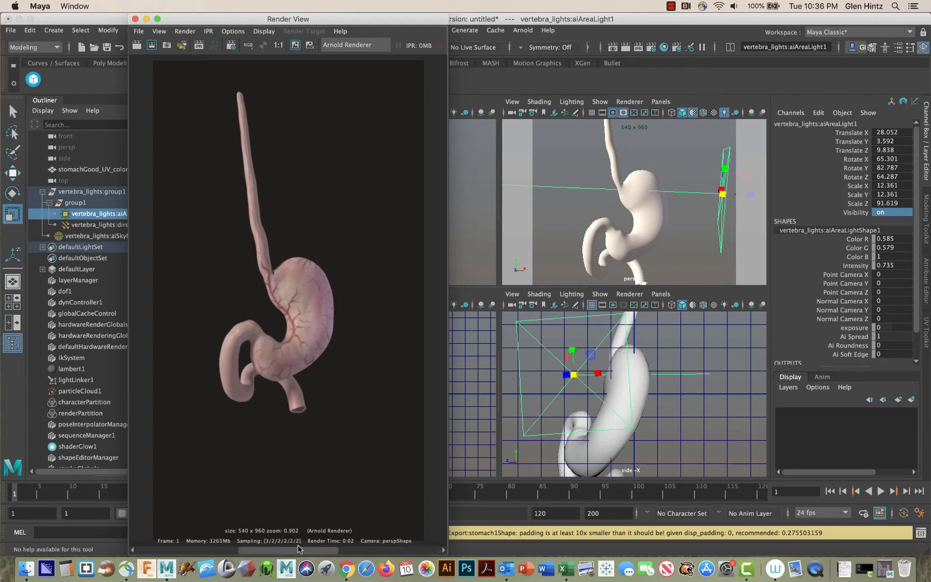
click(236, 550)
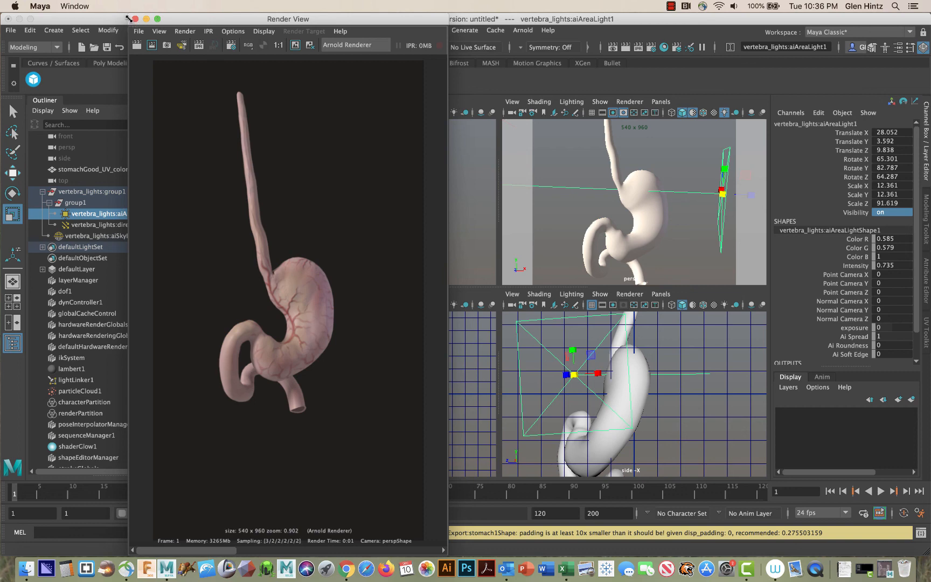
click(136, 20)
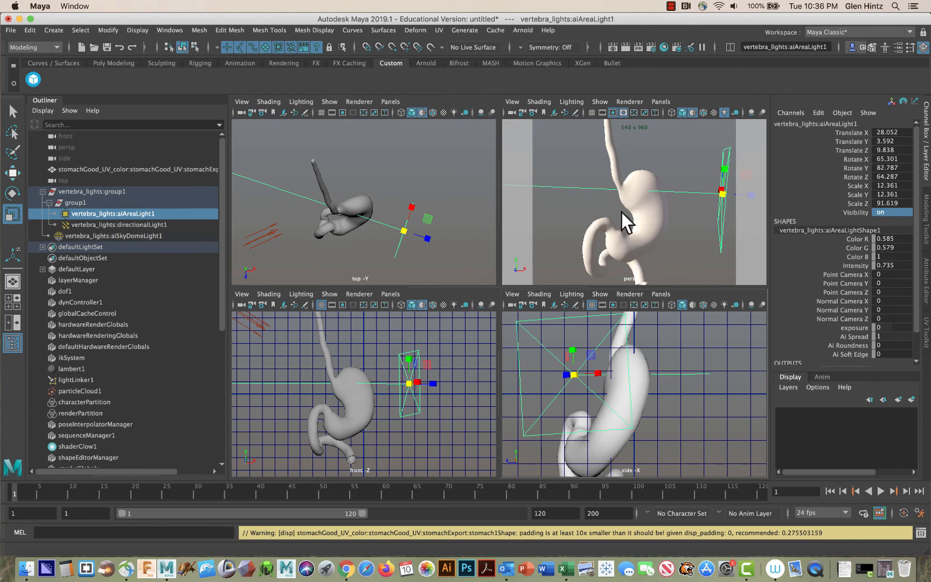
click(672, 7)
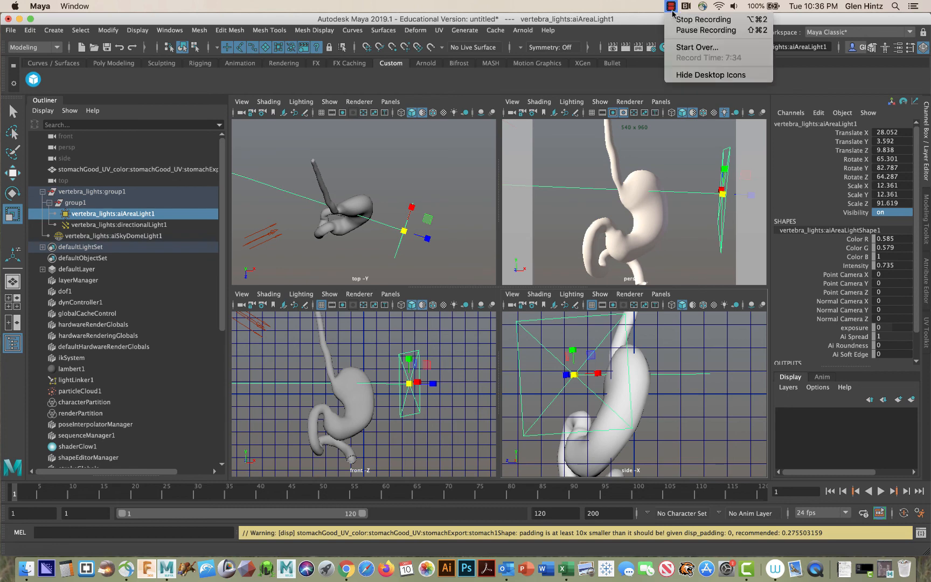